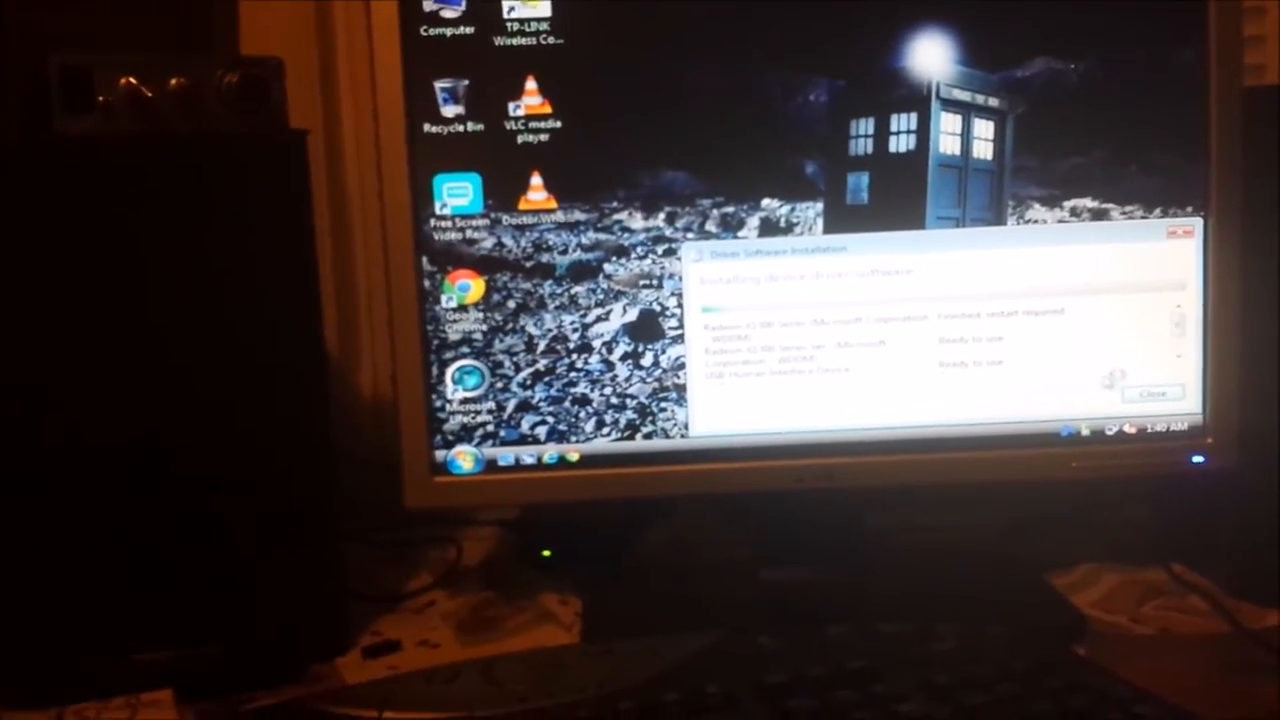
Close the finished driver installer and bring the Windows Update window forward
{"action": "left_click", "coordinate": [1185, 398]}
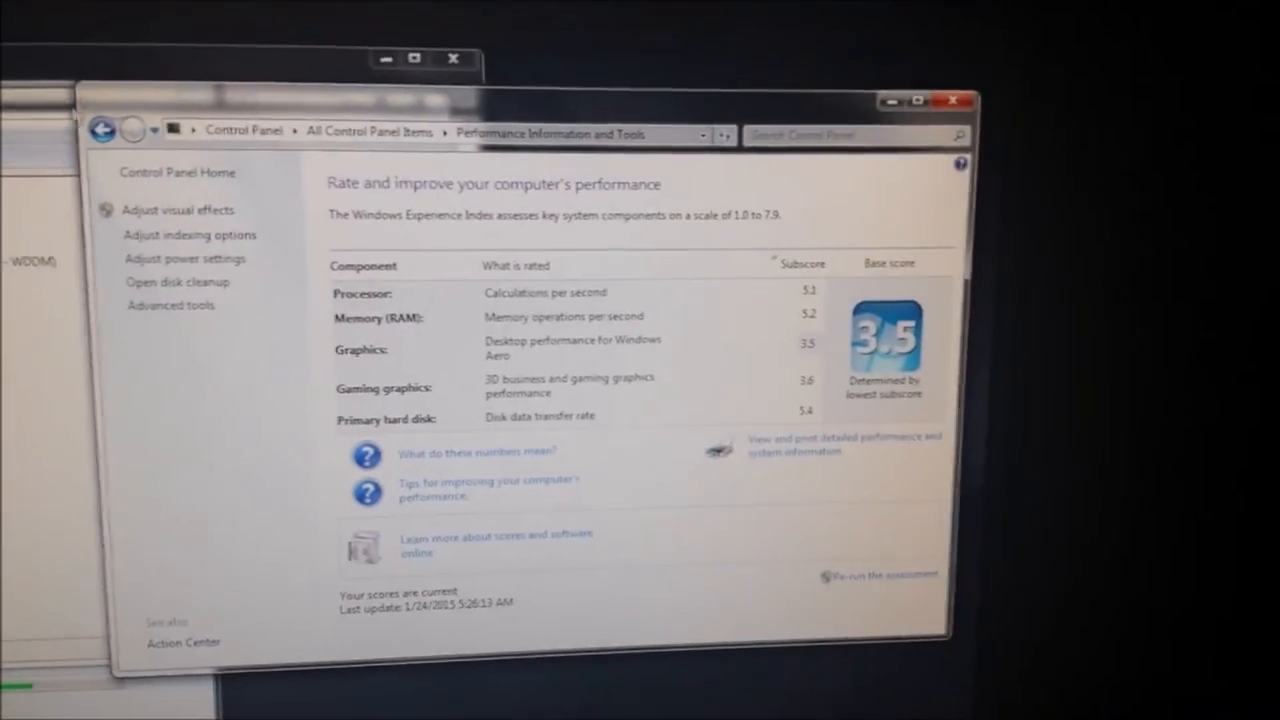
{"action": "left_click", "coordinate": [150, 16]}
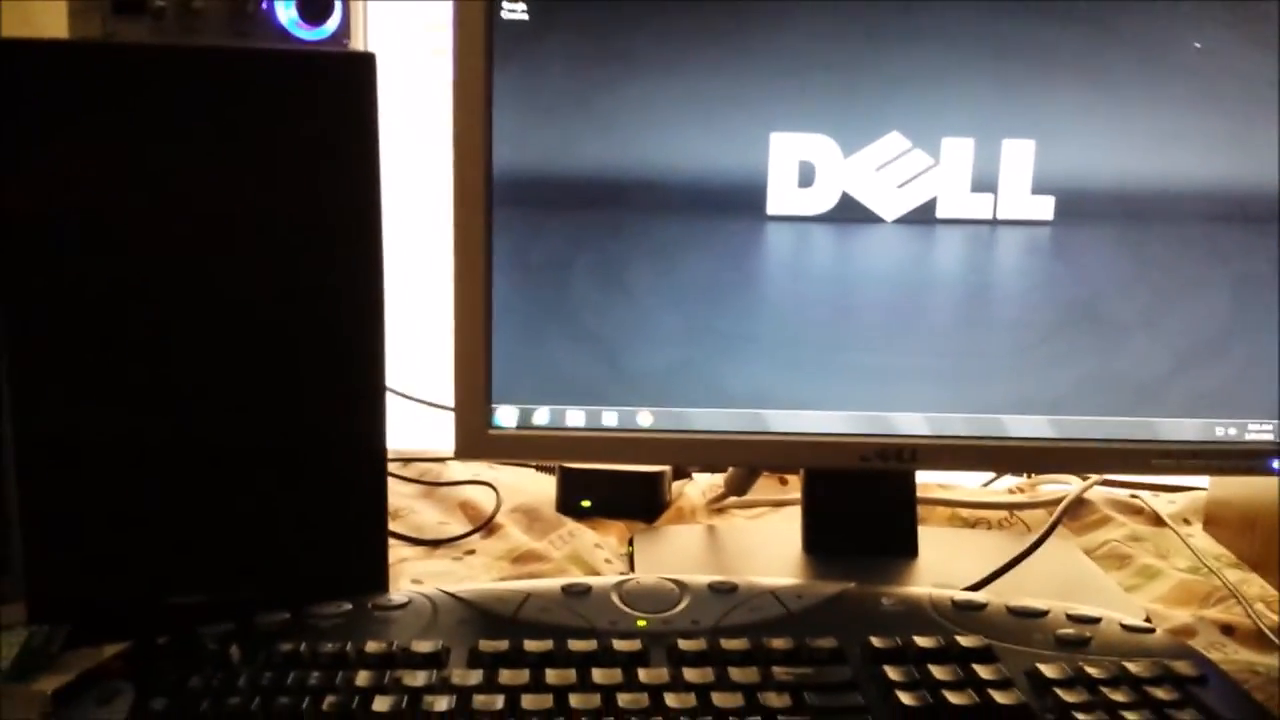
Move the Start menu selection up to Computer
{"action": "key", "text": "Up"}
{"action": "key", "text": "Up"}
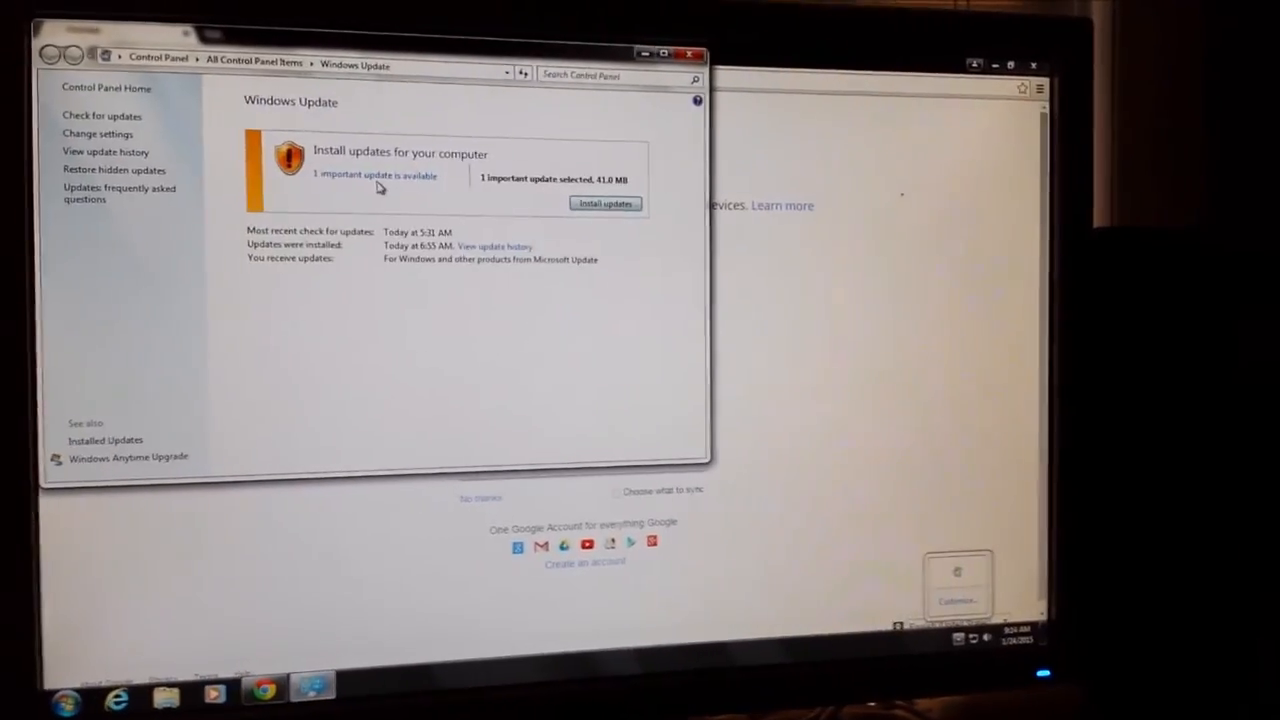
Review the available important update, close Windows Update and Chrome, and bring up the Start menu
{"action": "left_click", "coordinate": [379, 187]}
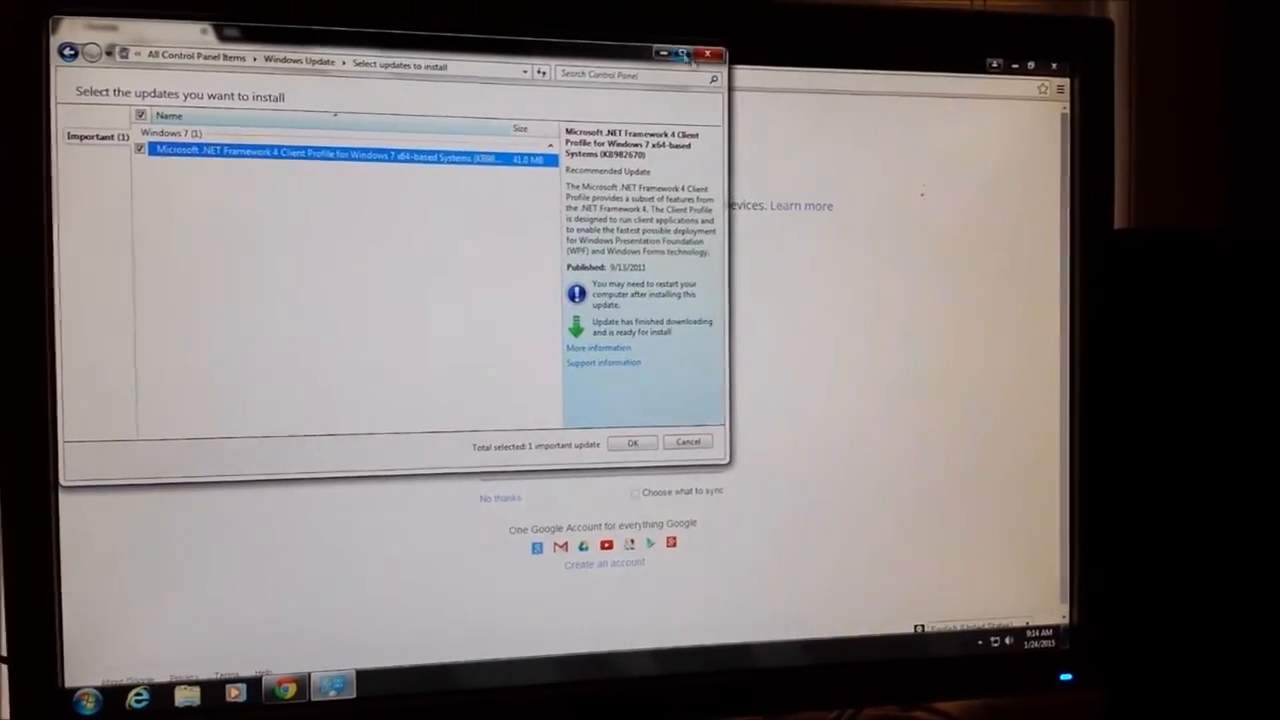
{"action": "left_click", "coordinate": [705, 54]}
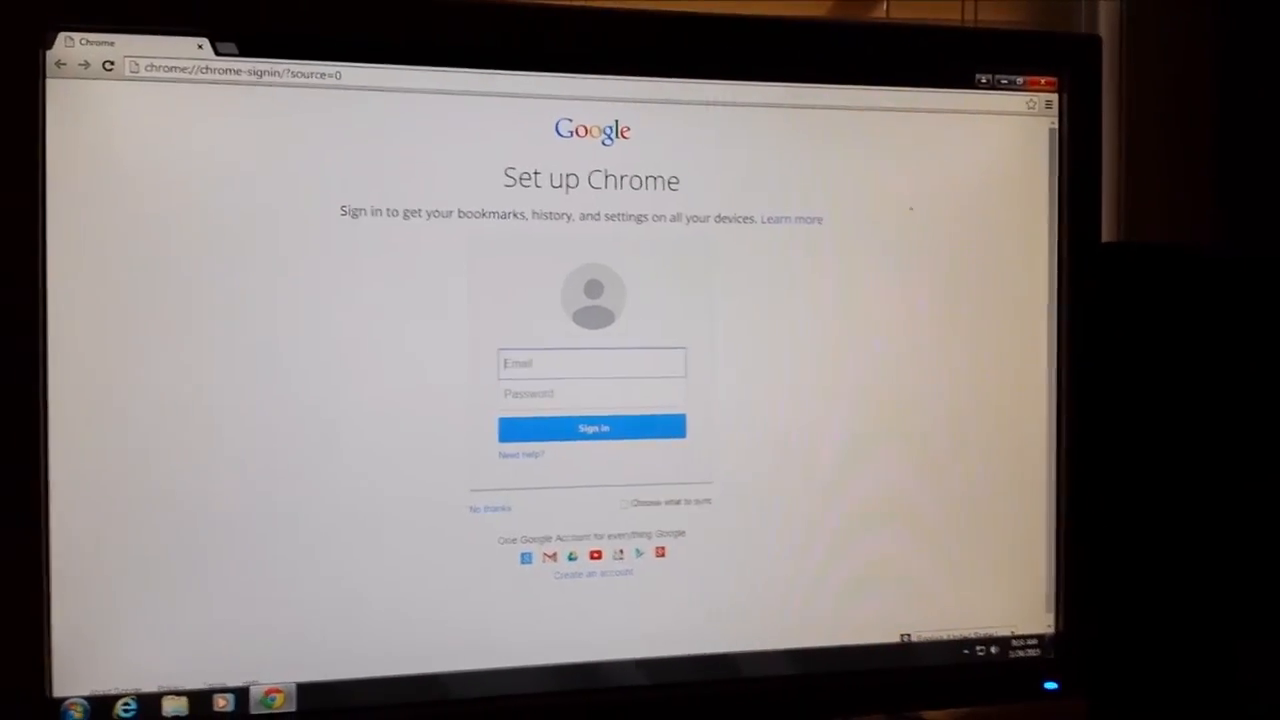
{"action": "left_click", "coordinate": [1020, 80]}
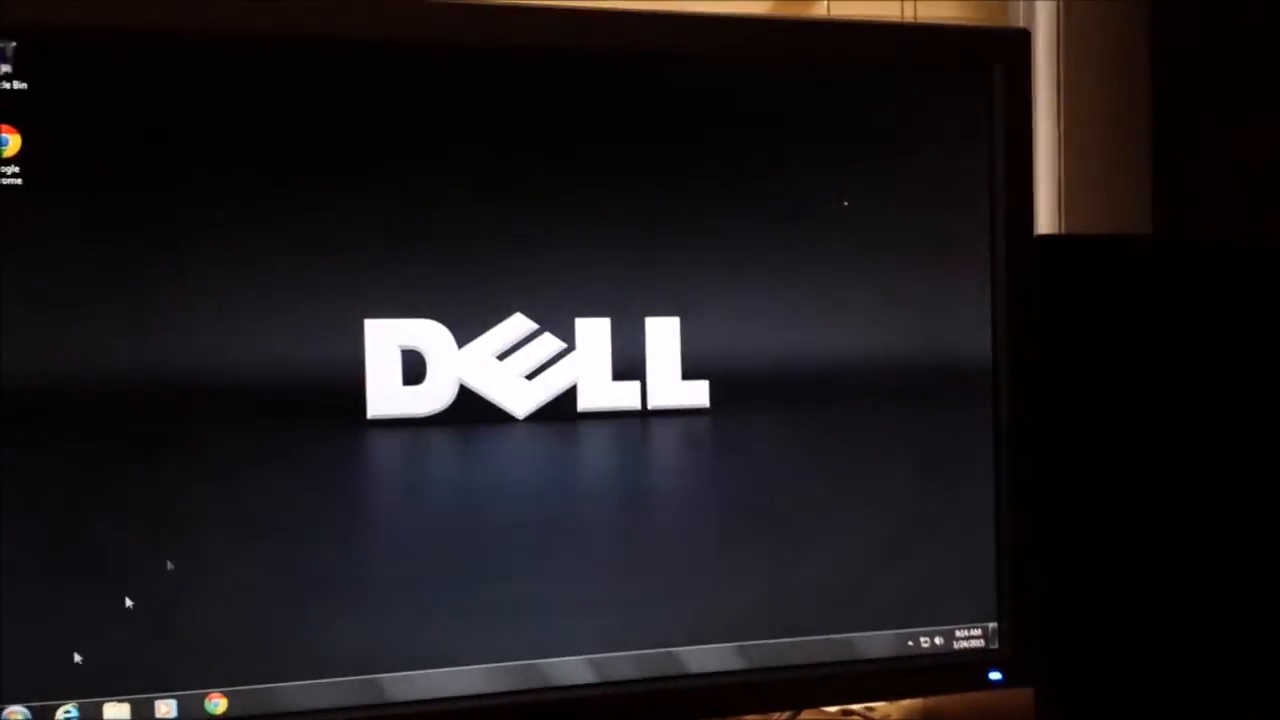
{"action": "key", "text": "super"}
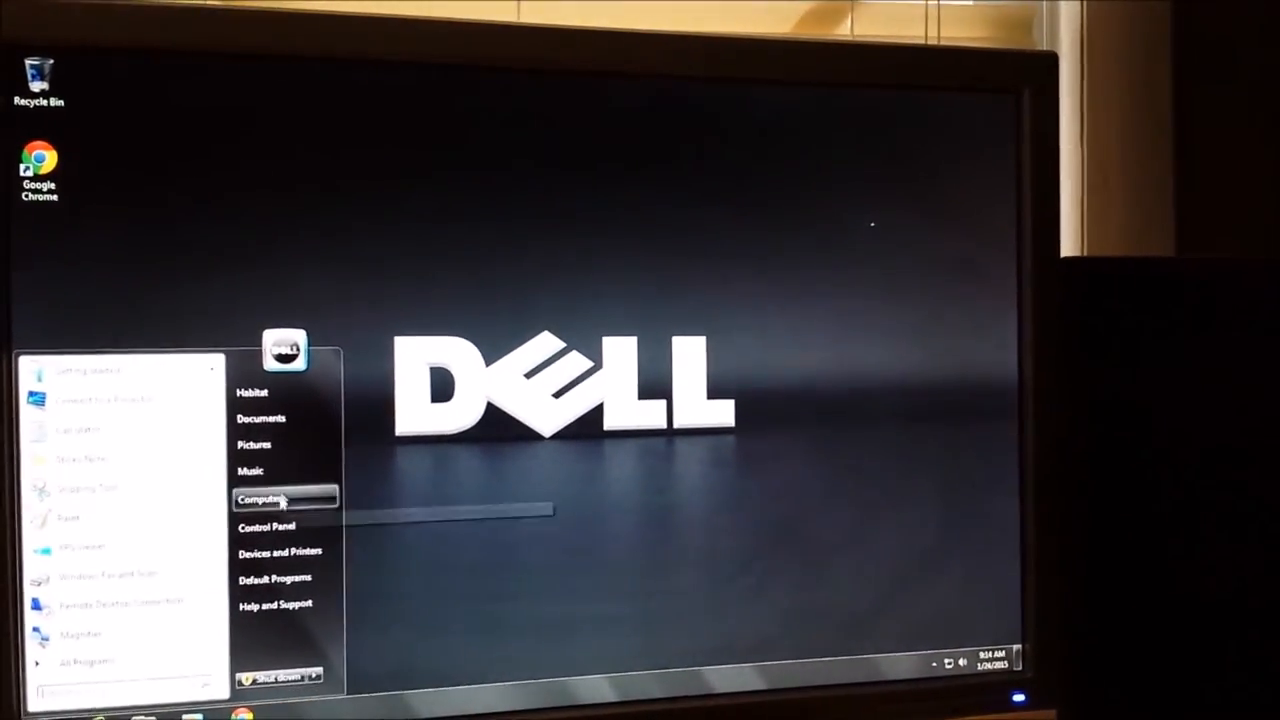
Dismiss the Start menu to return to the desktop
{"action": "left_click", "coordinate": [491, 451]}
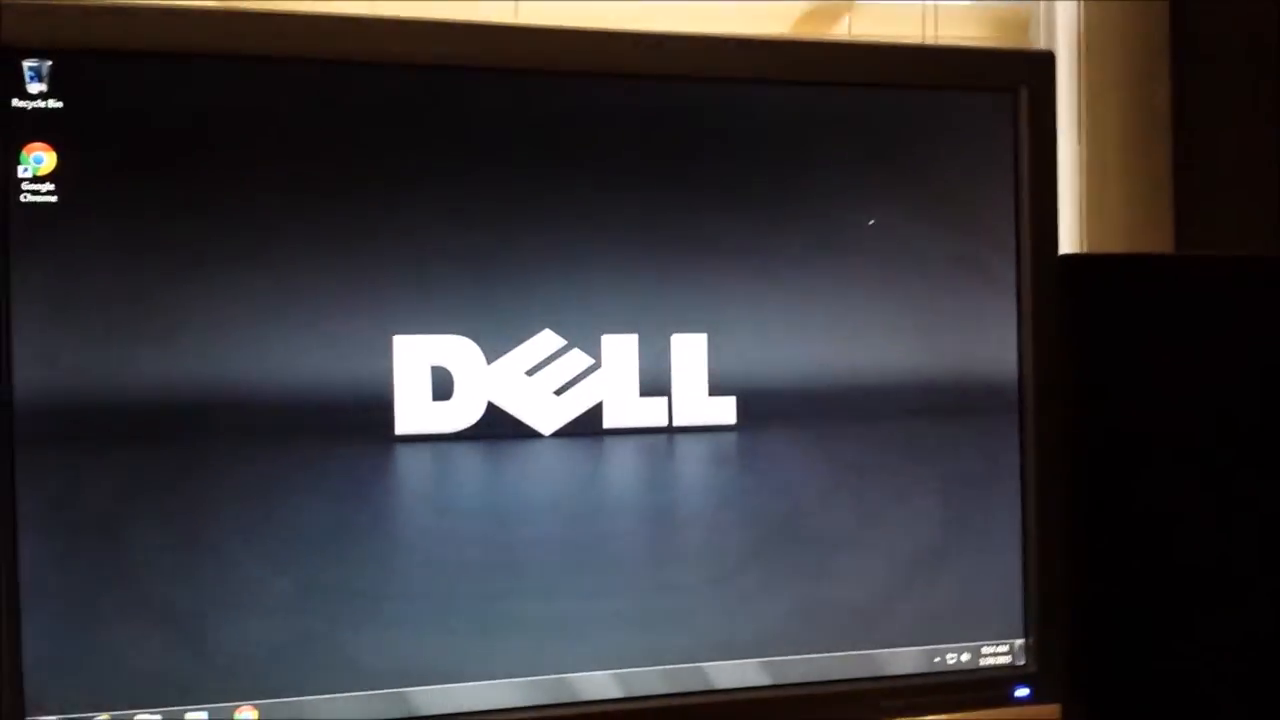
{"action": "key", "text": "super"}
{"action": "key", "text": "Escape"}
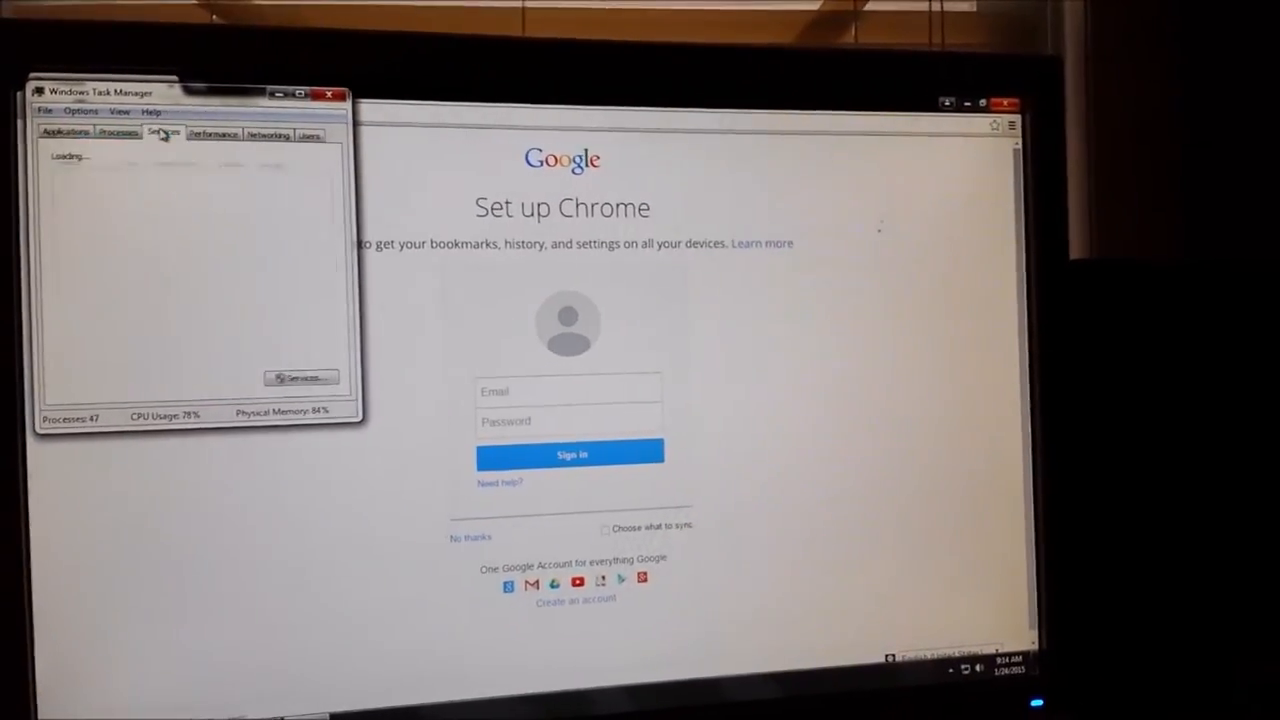
Show Task Manager's Performance readouts, close the Chrome setup window, then close Task Manager
{"action": "left_click", "coordinate": [212, 138]}
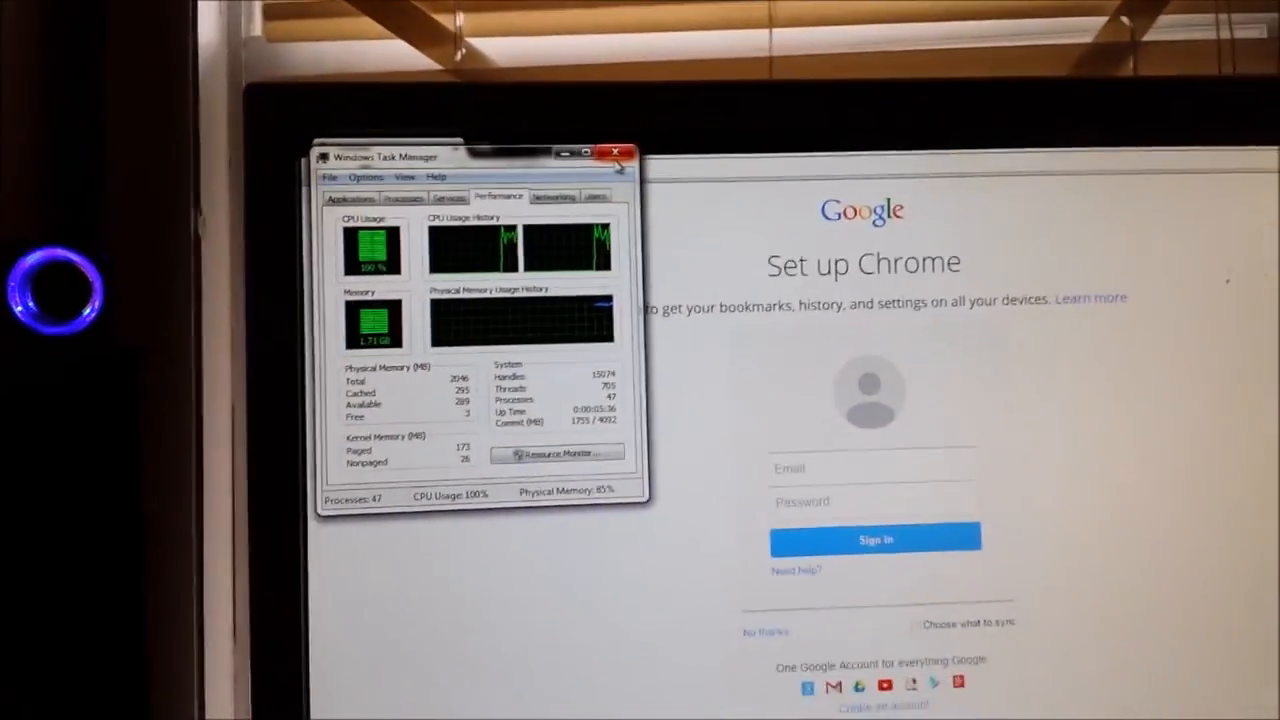
{"action": "key", "text": "alt+F4"}
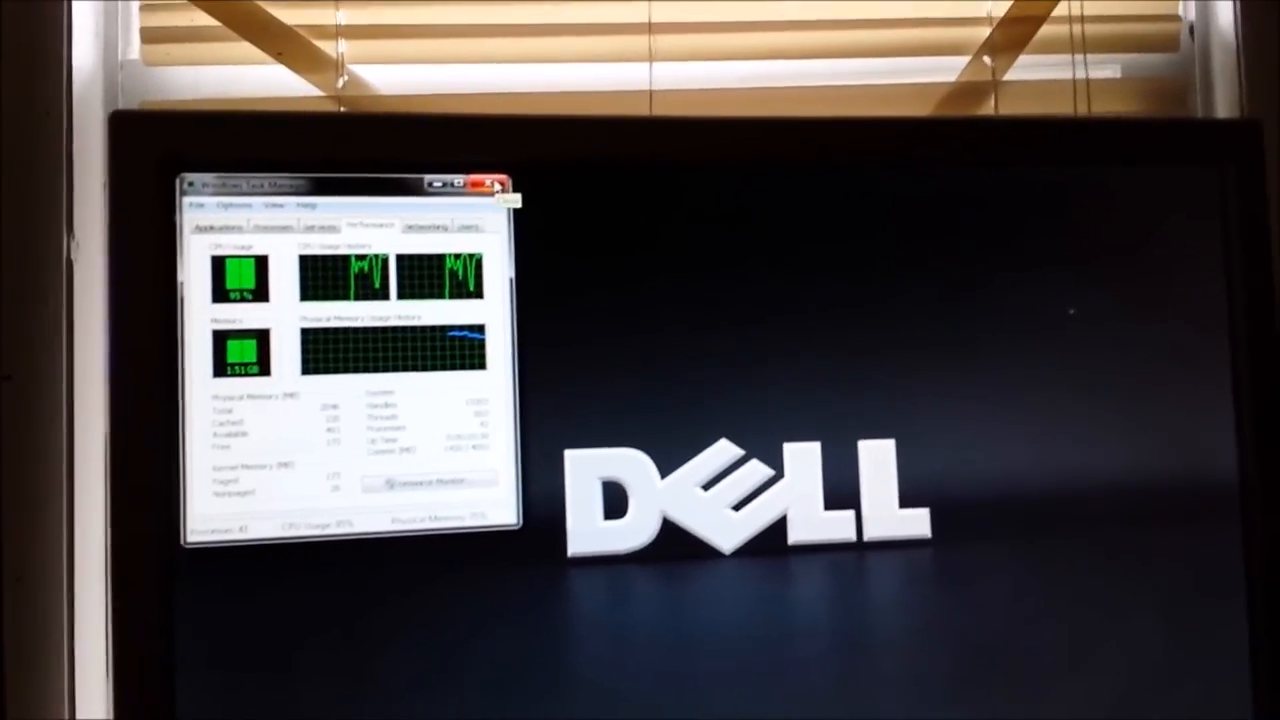
{"action": "left_click", "coordinate": [512, 178]}
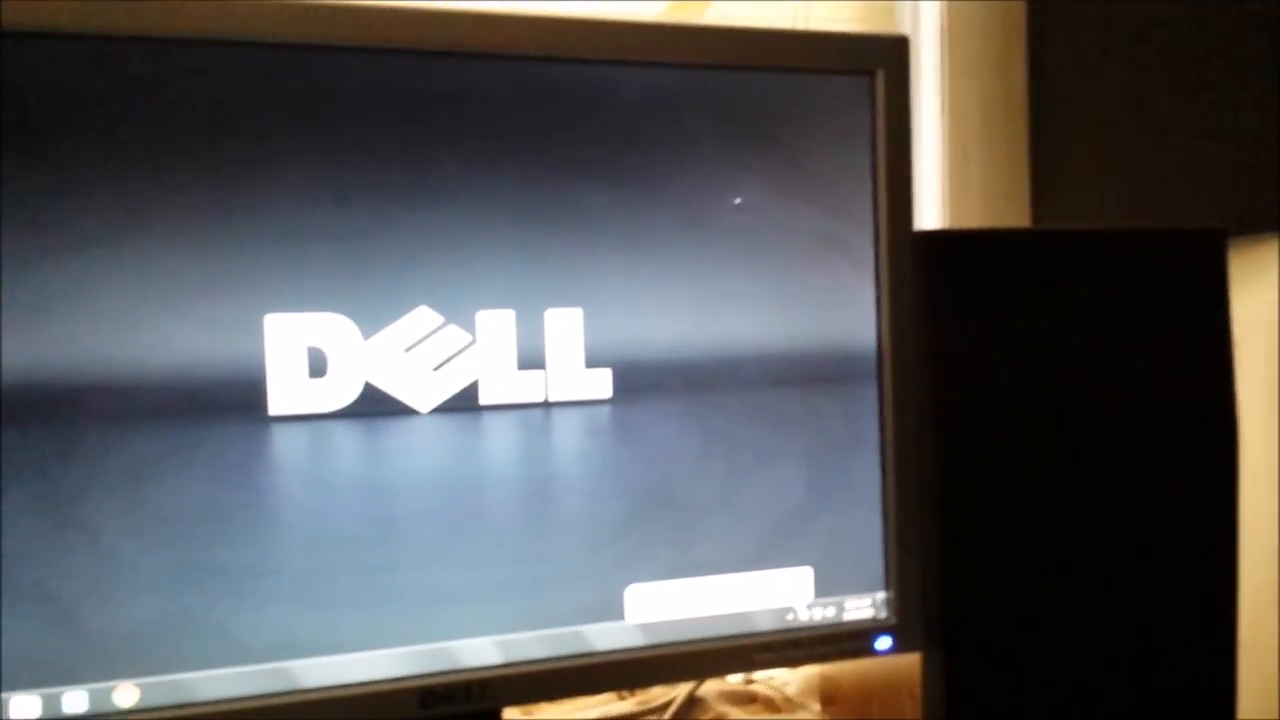
Briefly show and dismiss the Start menu, leaving the Dell desktop
{"action": "key", "text": "super"}
{"action": "key", "text": "Escape"}
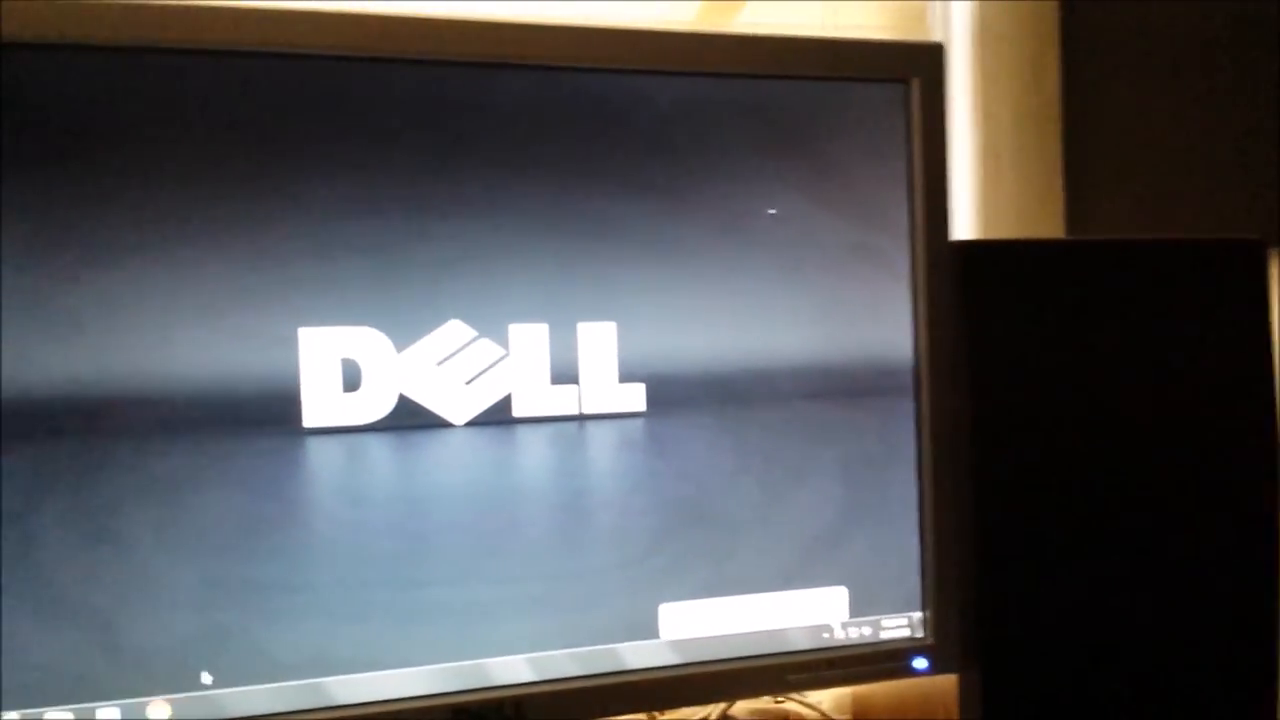